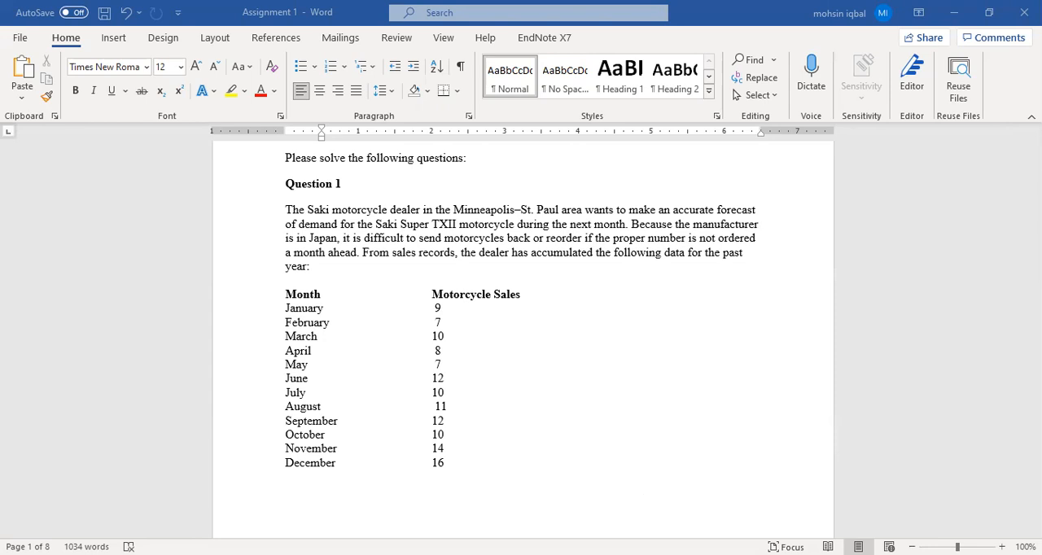
Step: Switch to Excel and copy the Month and Motorcycle Sales columns, C2:D15, to a new table starting at C19
left_click(477, 553)
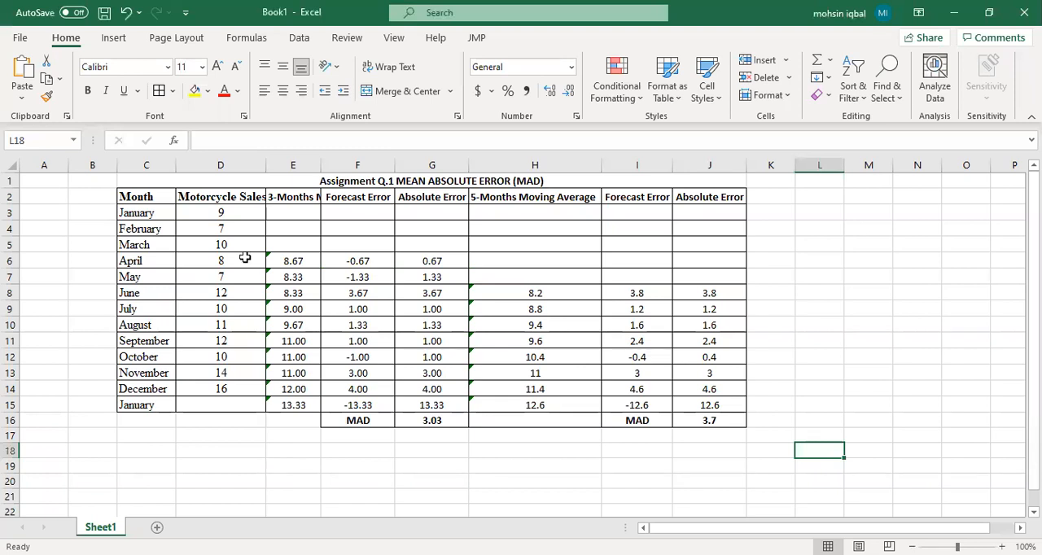
left_click_drag(134, 197, 226, 405)
key("ctrl+c")
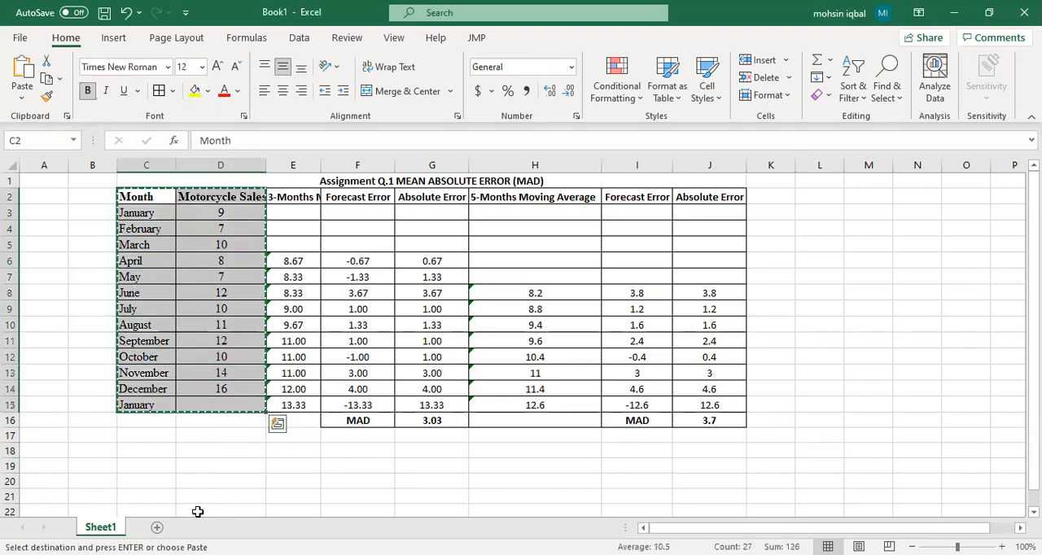
left_click(156, 467)
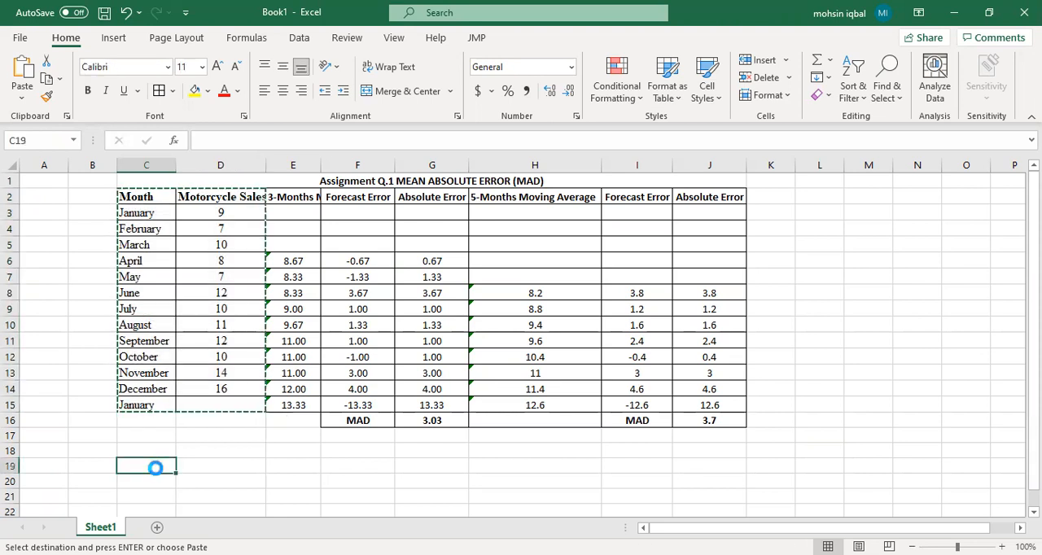
key("ctrl+v")
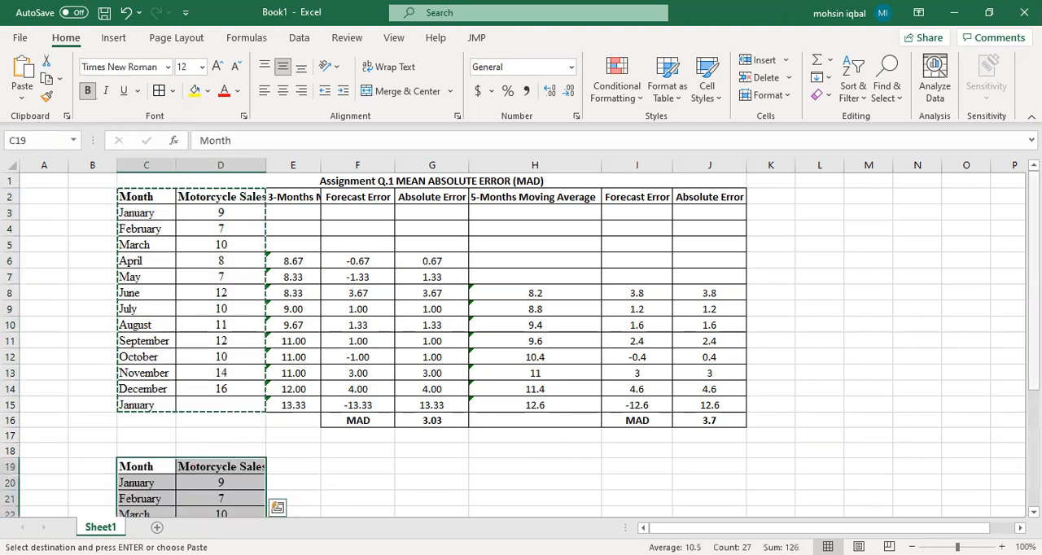
Step: Copy the moving average and error headers from E2:J2 to E19 and autofit the width of column E
left_click_drag(727, 196, 285, 197)
key("ctrl+c")
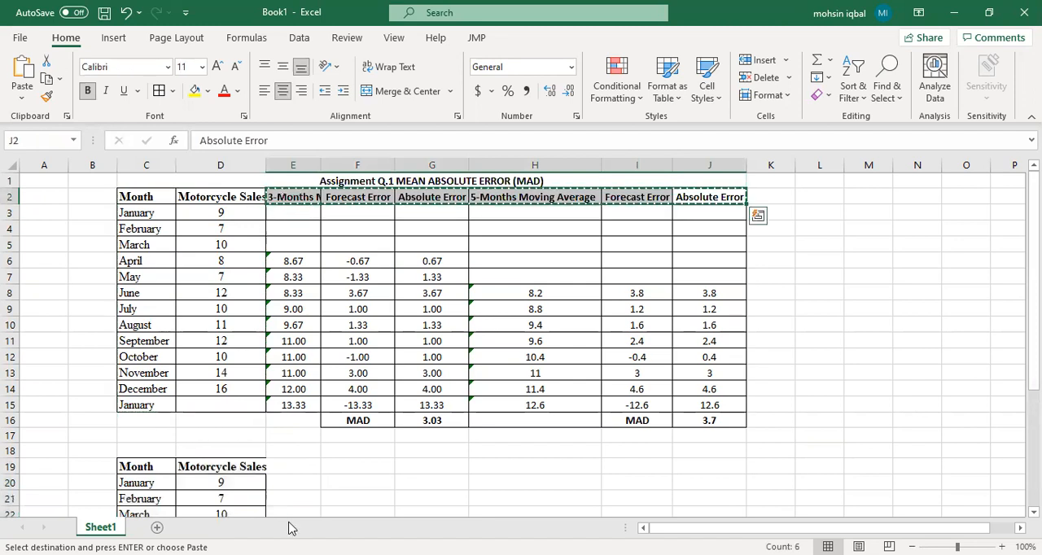
left_click(299, 467)
key("ctrl+v")
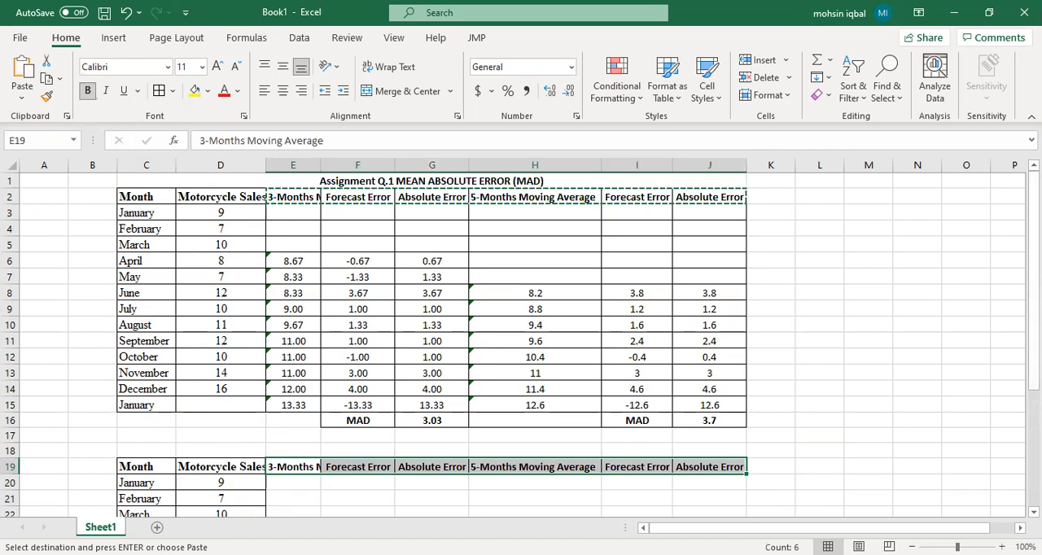
left_click_drag(1034, 319, 1034, 392)
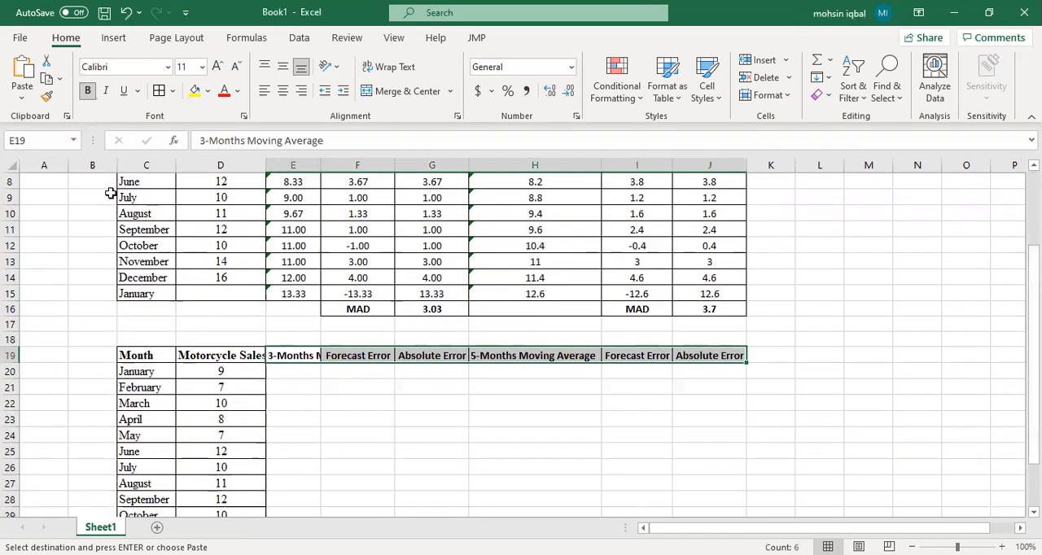
double_click(323, 165)
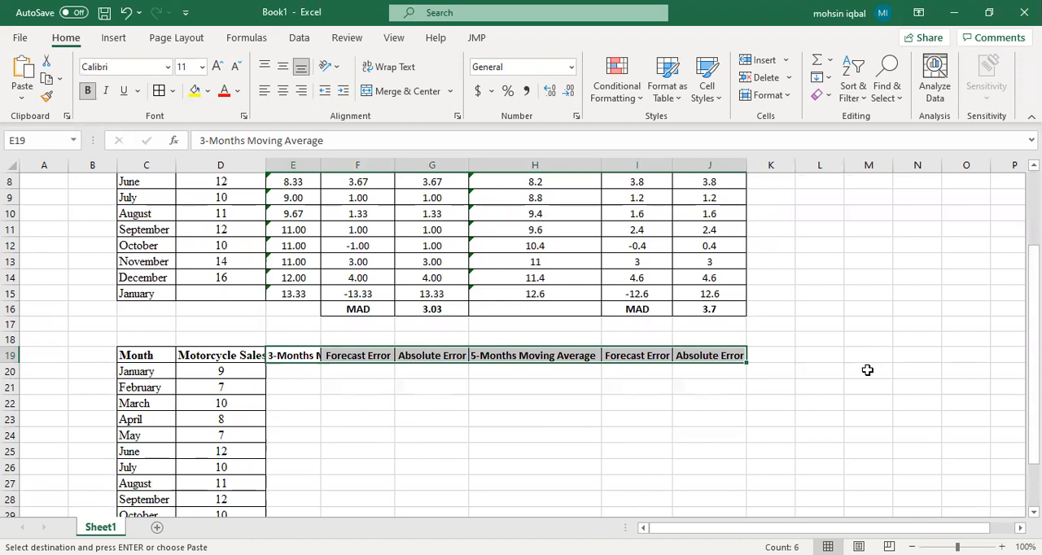
Step: Enter =AVERAGE(D20:D22) in E23 for April's 3-month moving average and fill it down to January in E32
scroll(317, 345, "down", 2)
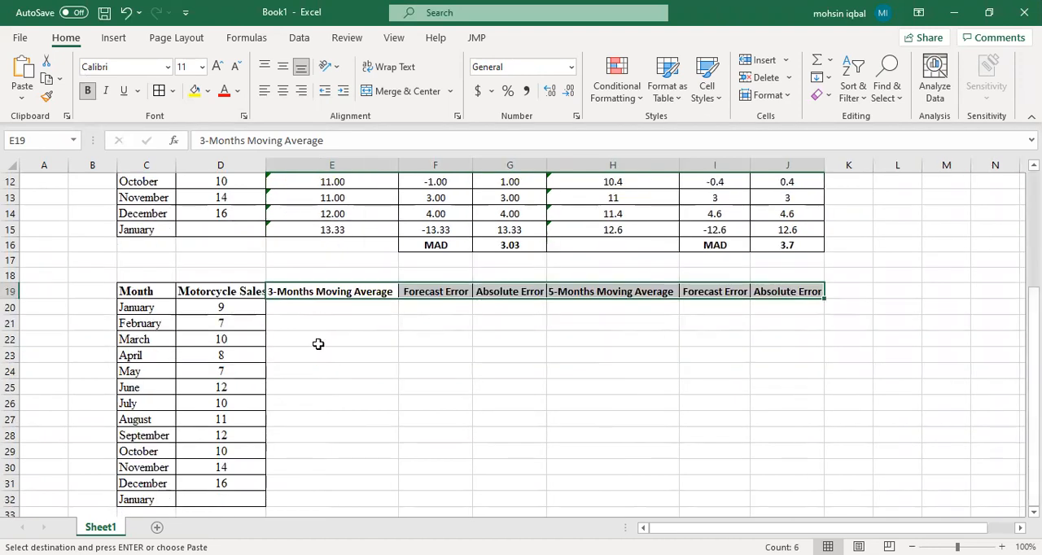
left_click(319, 356)
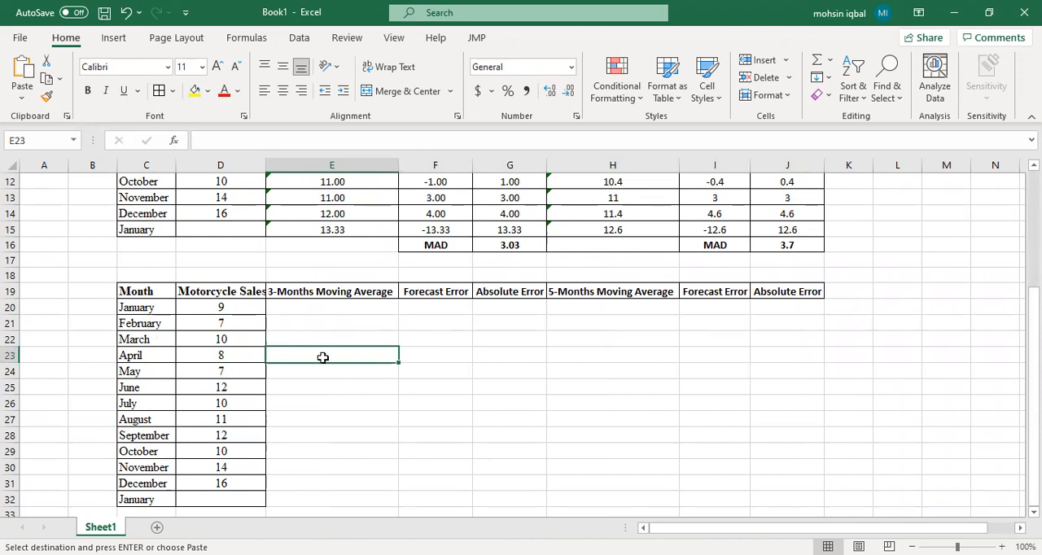
key("Escape")
type("=AV")
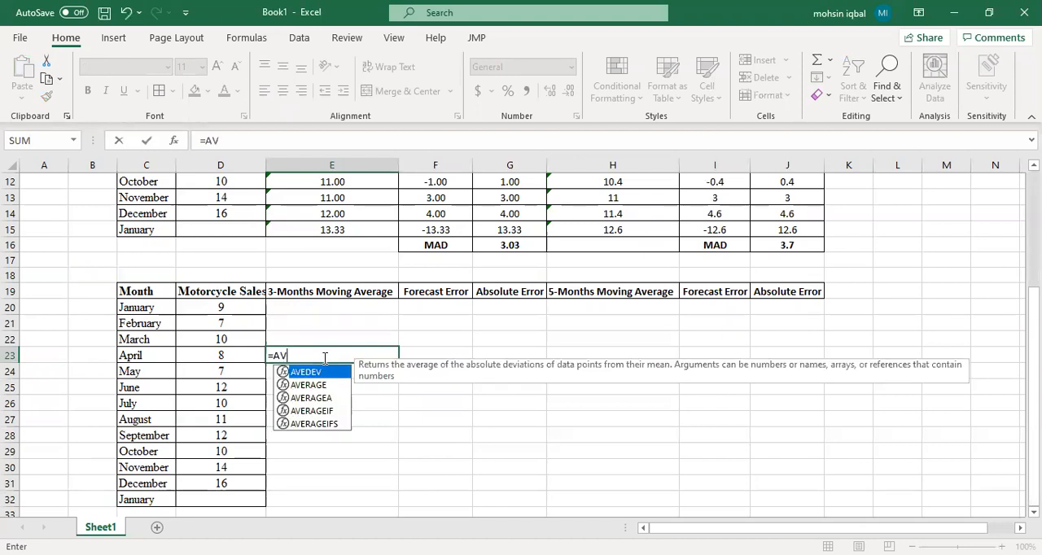
double_click(308, 384)
left_click_drag(221, 307, 225, 339)
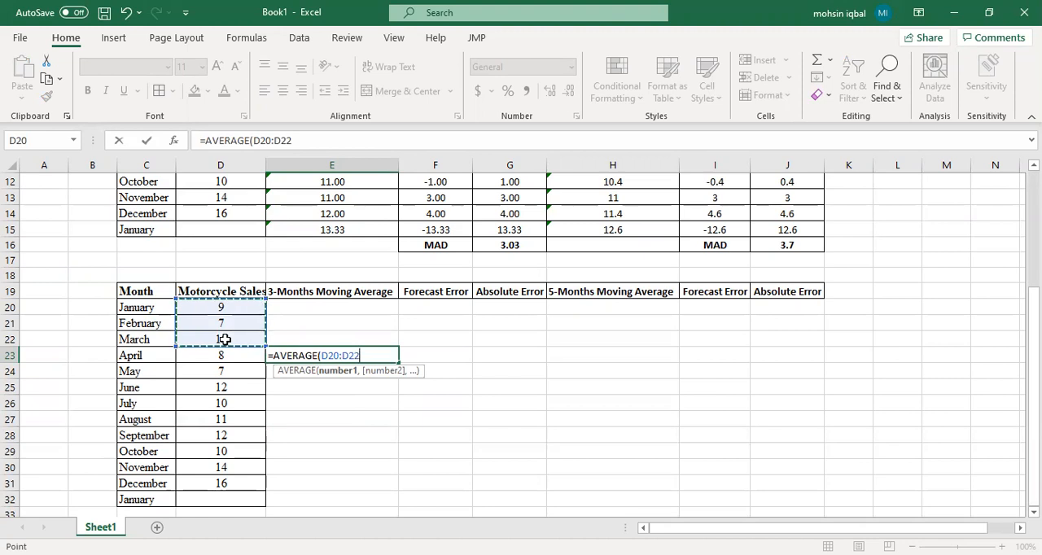
key("Return")
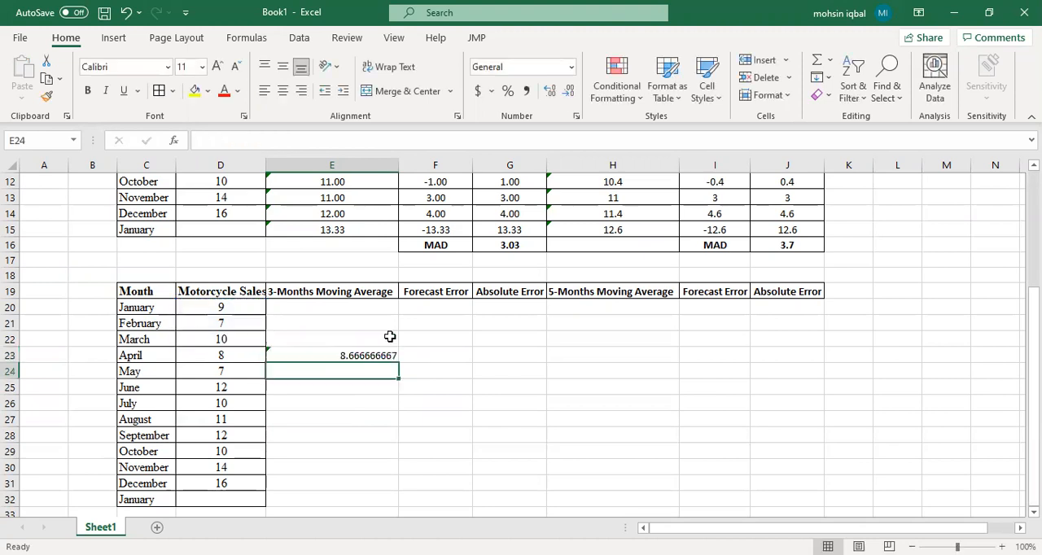
left_click(376, 355)
left_click_drag(398, 363, 372, 500)
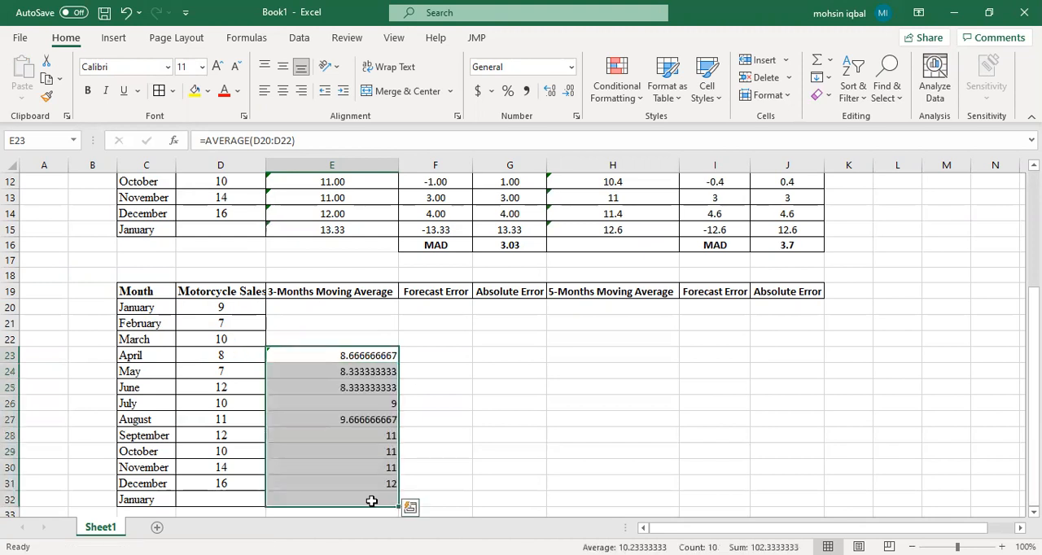
Step: Centre the moving averages in E23:E32 and format them as Number with 2 decimal places
left_click(285, 92)
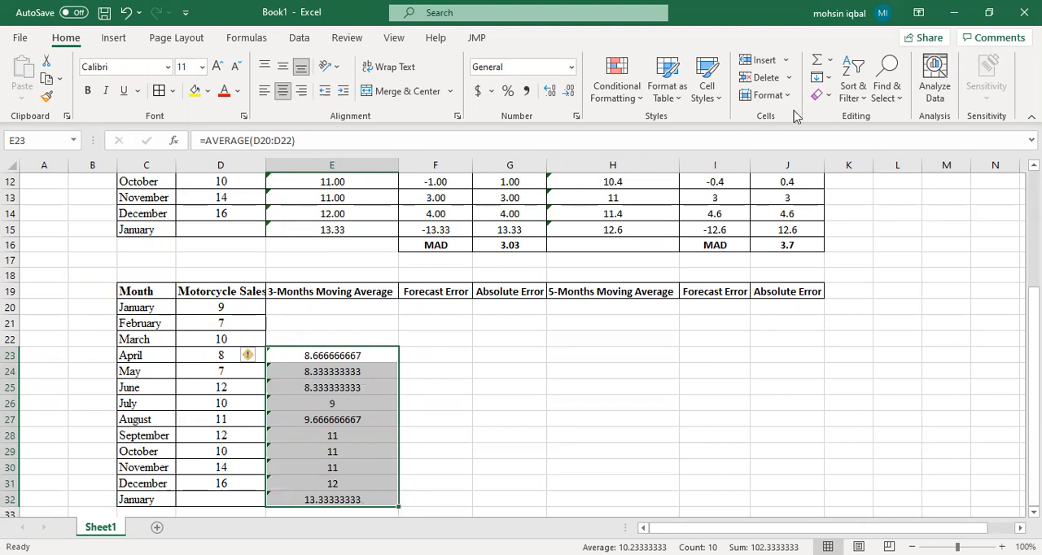
left_click(789, 449)
left_click(603, 243)
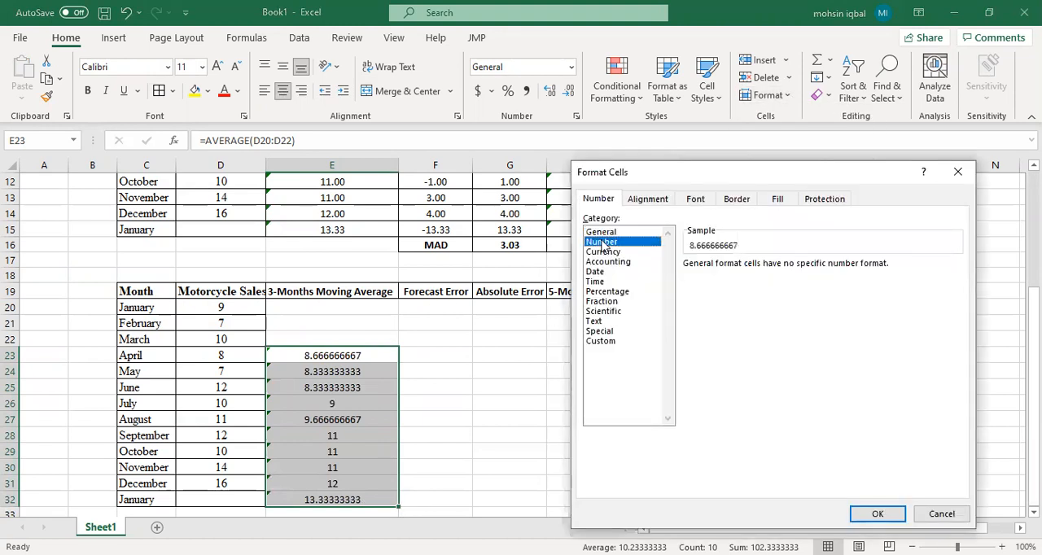
left_click(853, 511)
Step: Review January's forecast in E32, and check the forecast error and MAD formulas on the PowerPoint slide before returning to Excel
left_click(349, 500)
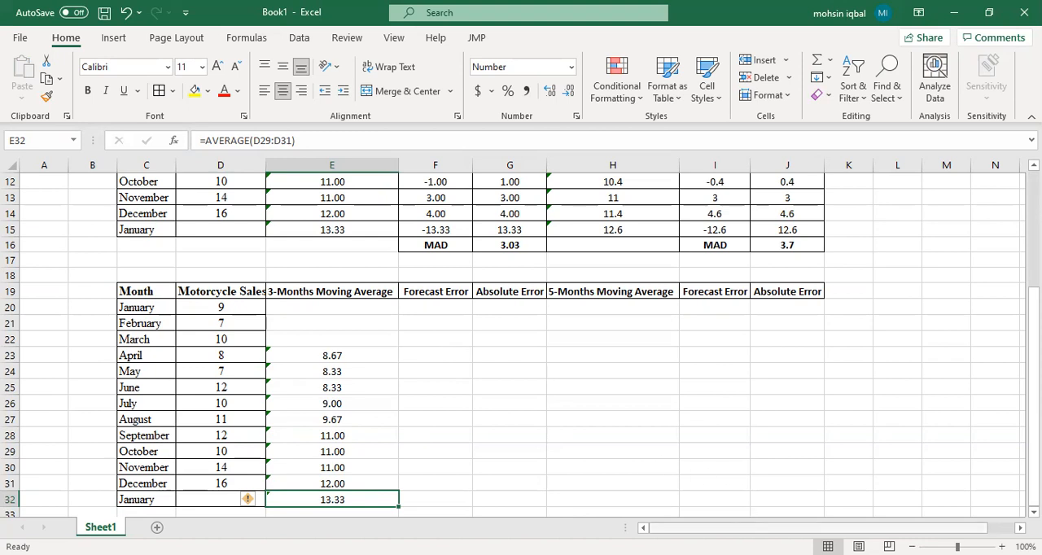
key("alt+Tab")
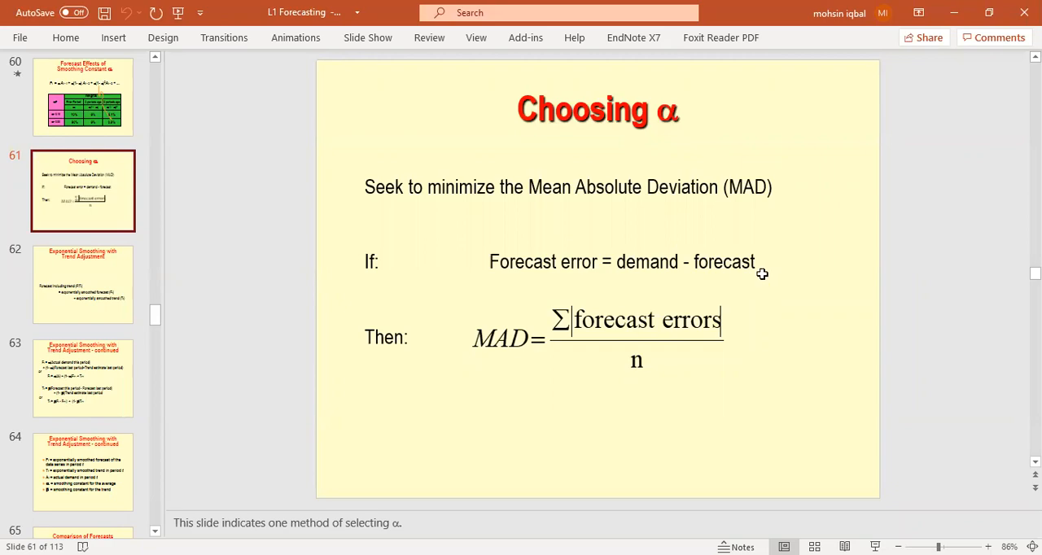
key("alt+Tab")
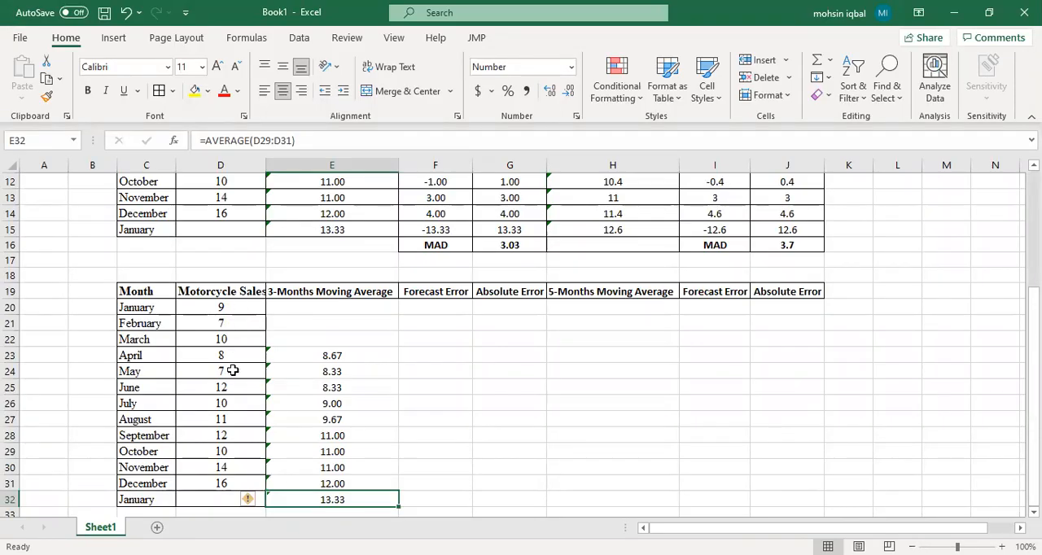
Step: Autofit column D and enter =D23-E23 in F23 to calculate April's forecast error
double_click(264, 166)
left_click(452, 356)
type("=")
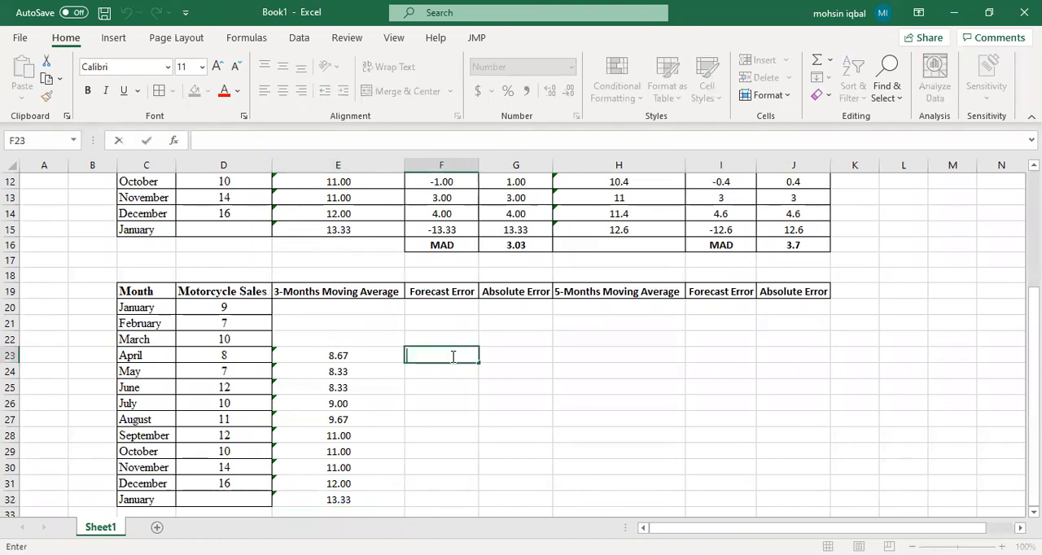
left_click(220, 356)
type("-")
left_click(328, 356)
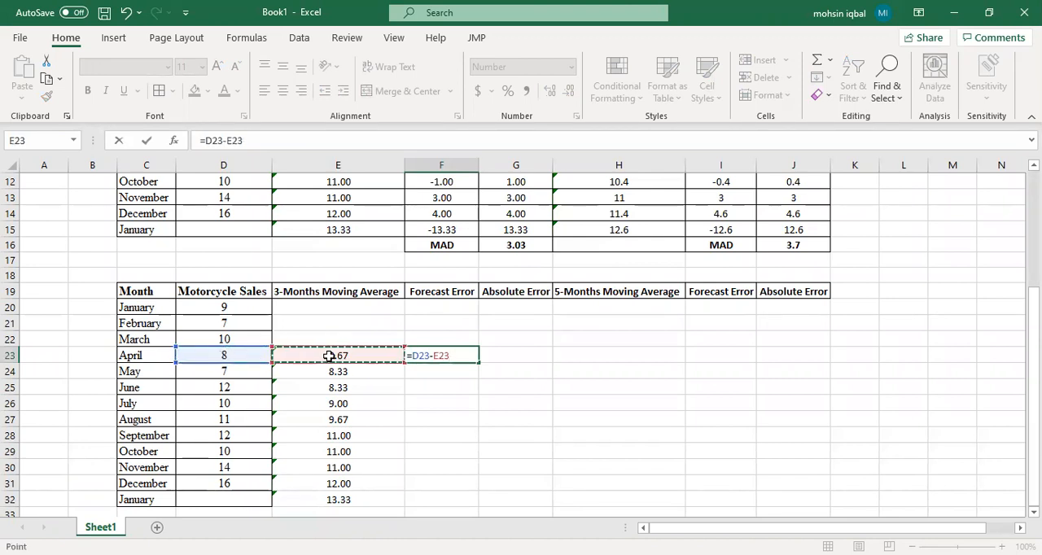
key("Return")
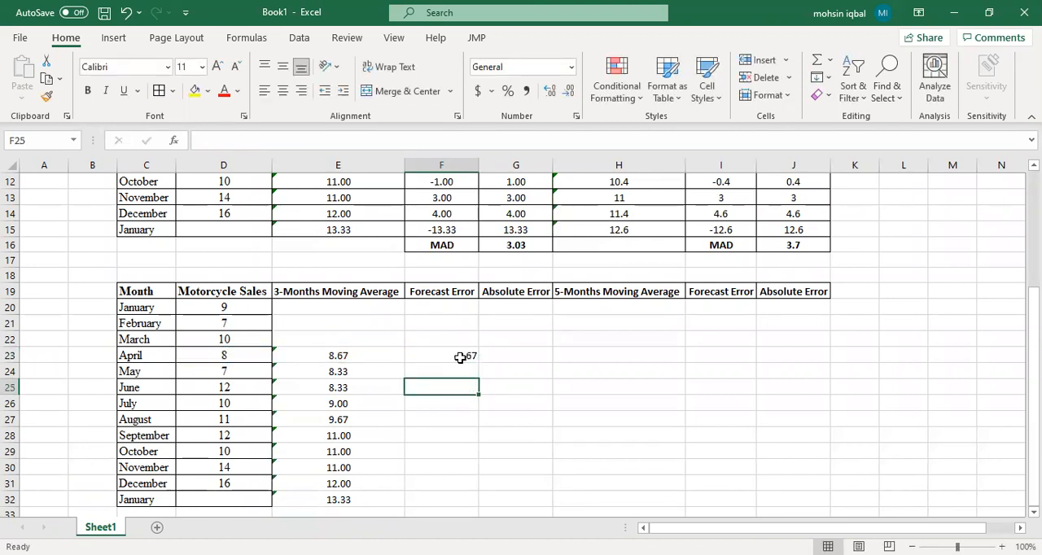
Step: Fill the forecast error formula down to F32, and add borders and centre alignment to E23:F32
left_click(459, 355)
left_click_drag(481, 360, 310, 354)
left_click(554, 501)
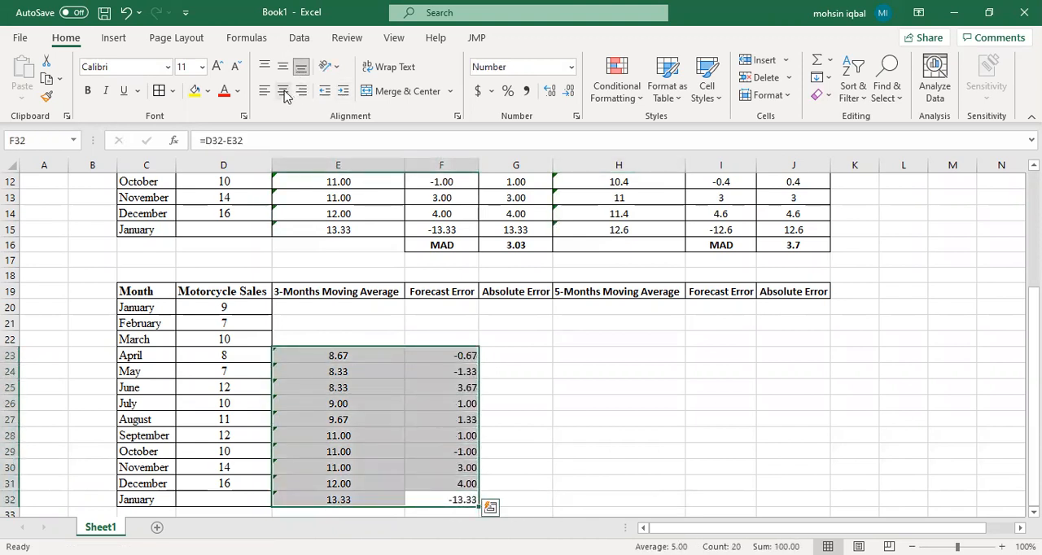
key("Return")
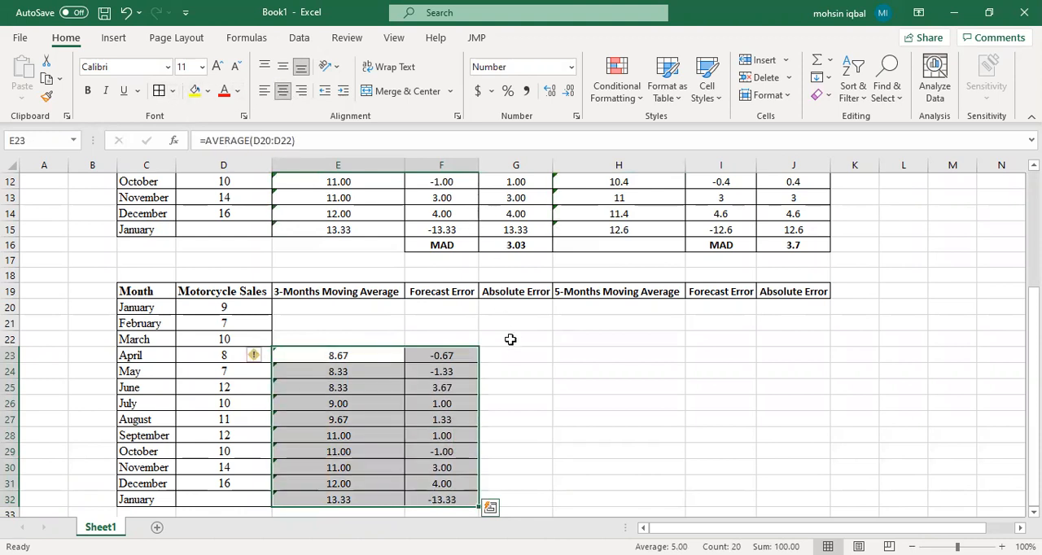
Step: Enter =ABS(F23) in G23 to calculate April's absolute error
left_click(507, 355)
type("=A")
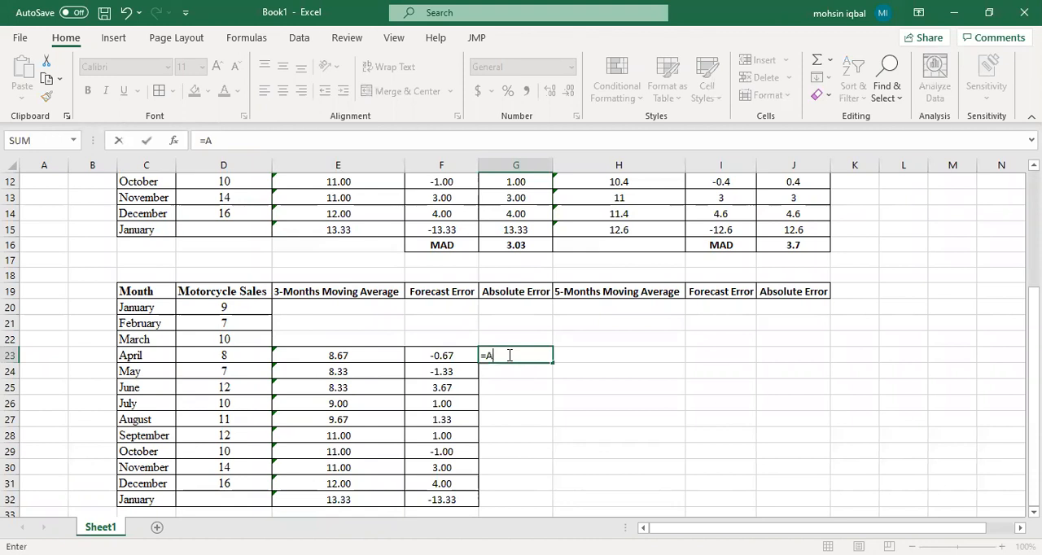
type("BS(")
left_click(442, 355)
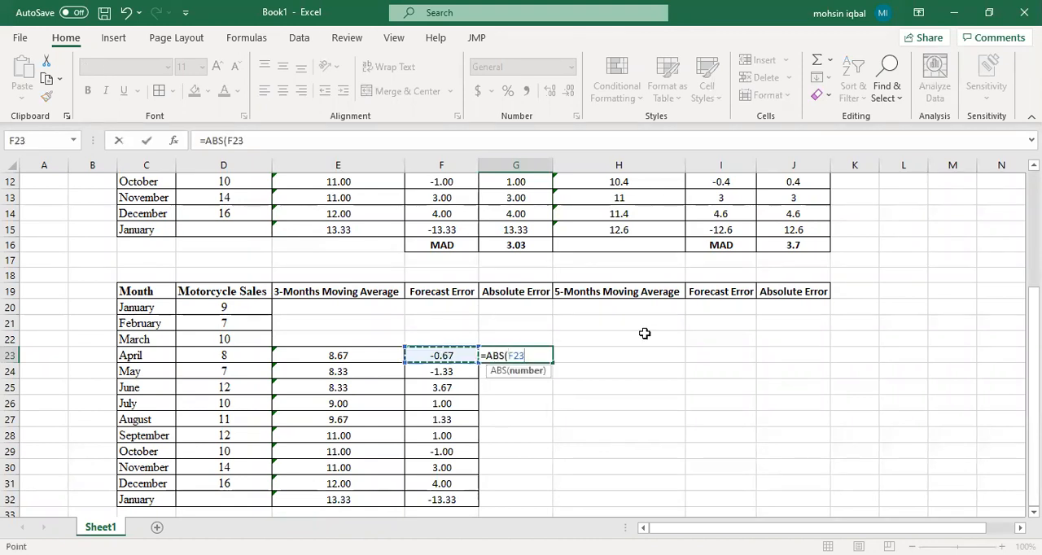
key("Return")
Step: Fill the absolute error formula from G23 down to G32 and centre the values
left_click(530, 354)
left_click_drag(553, 362, 525, 507)
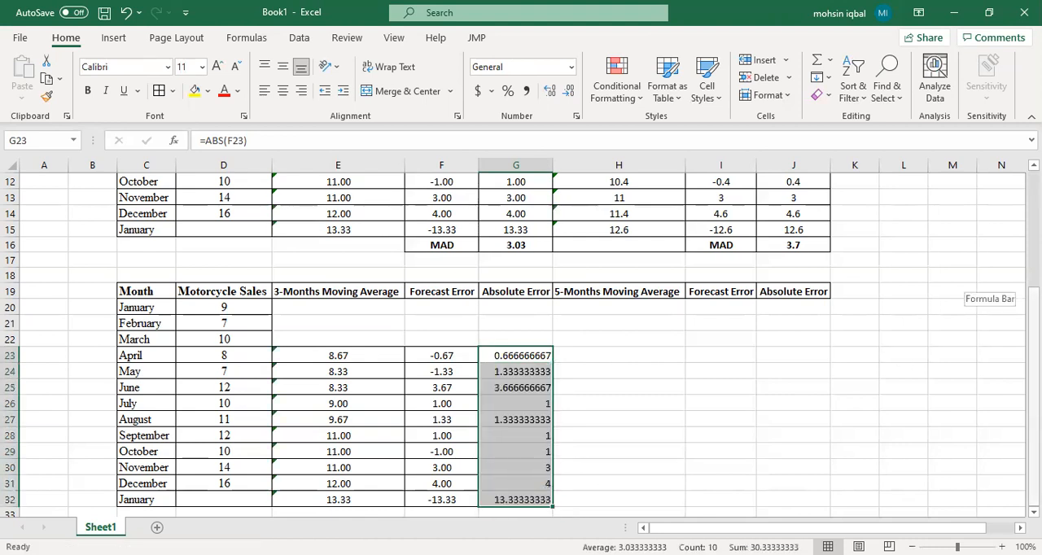
left_click(282, 90)
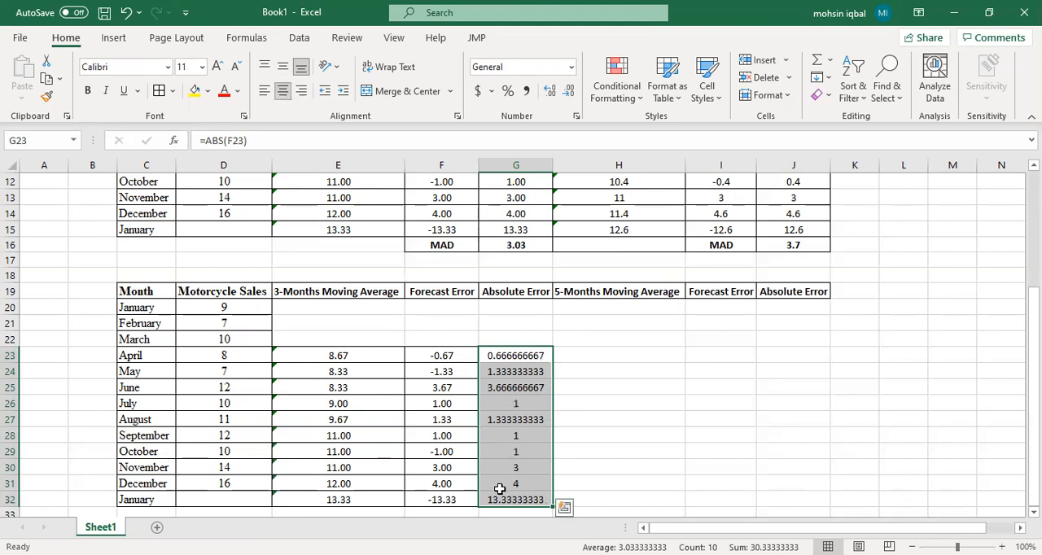
Step: Label F33 as MAD and calculate the average of the absolute errors in G33 with =AVERAGE(G23:G32)
scroll(512, 342, "down", 1)
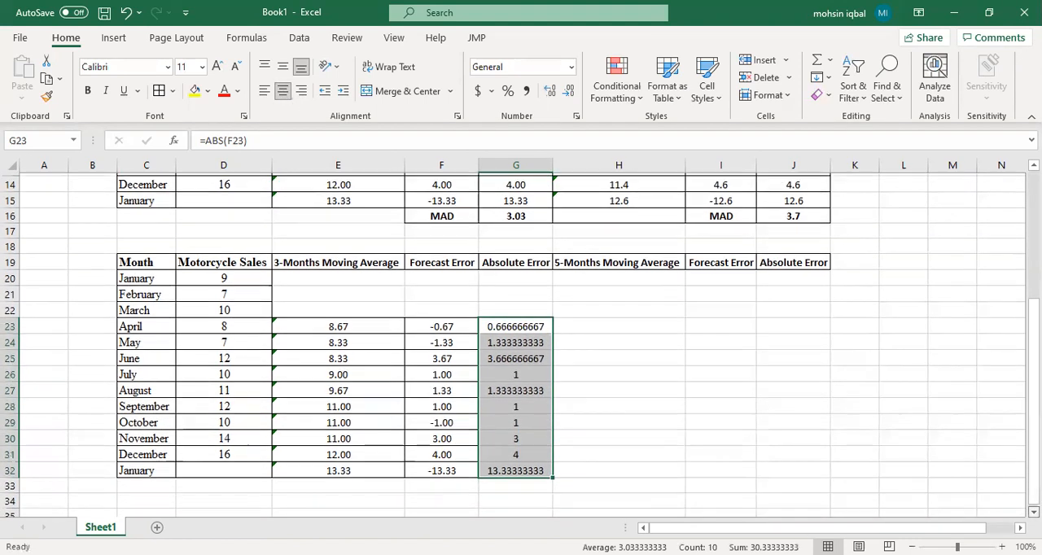
left_click(435, 486)
type("MAD")
key("Tab")
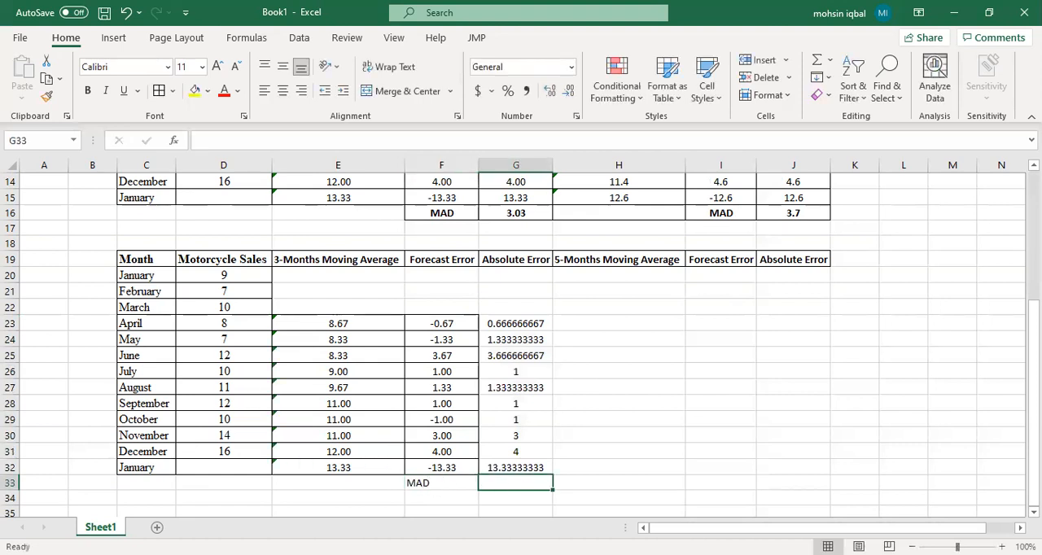
type("=")
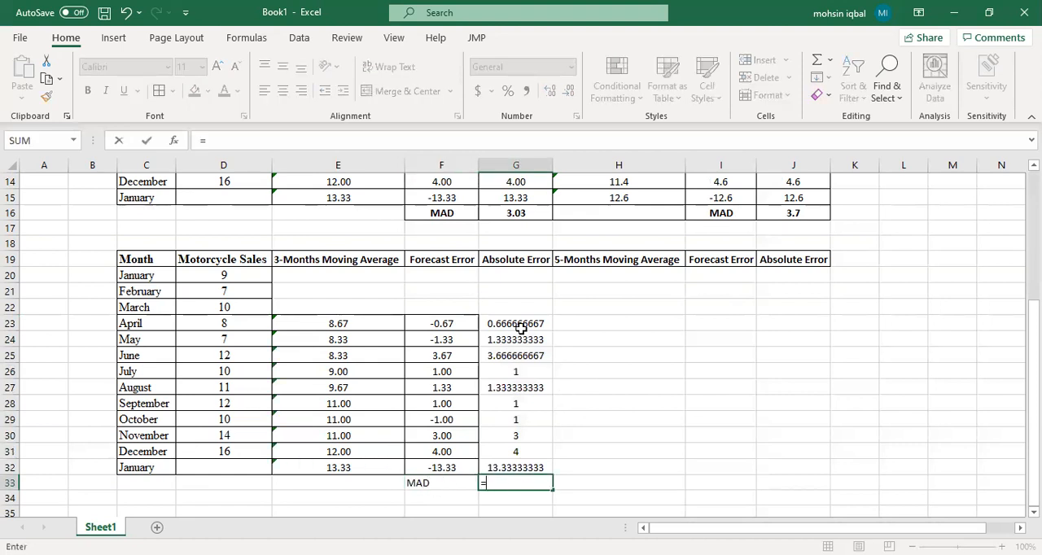
type("AVERAGE(")
left_click(532, 323)
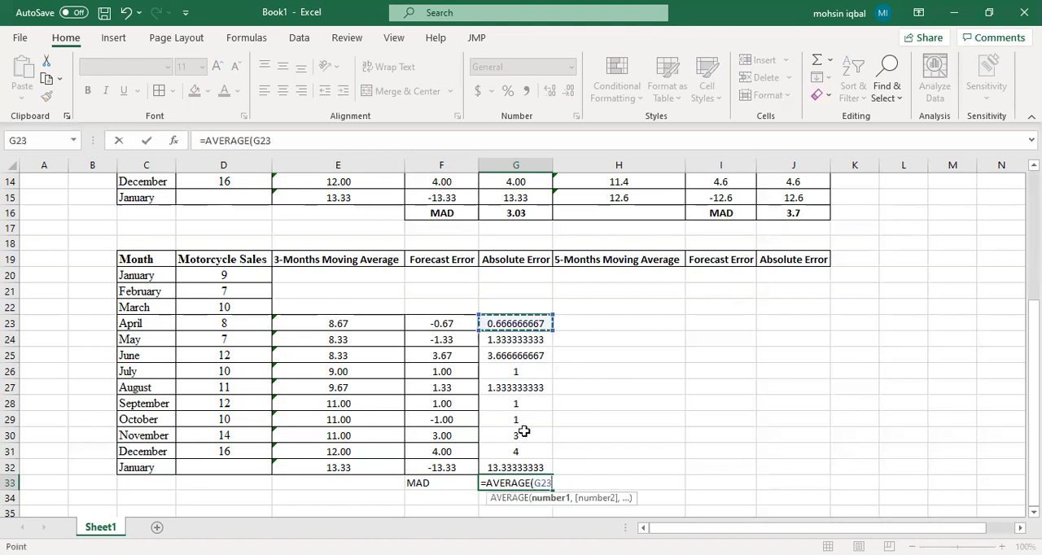
left_click(517, 466, "shift")
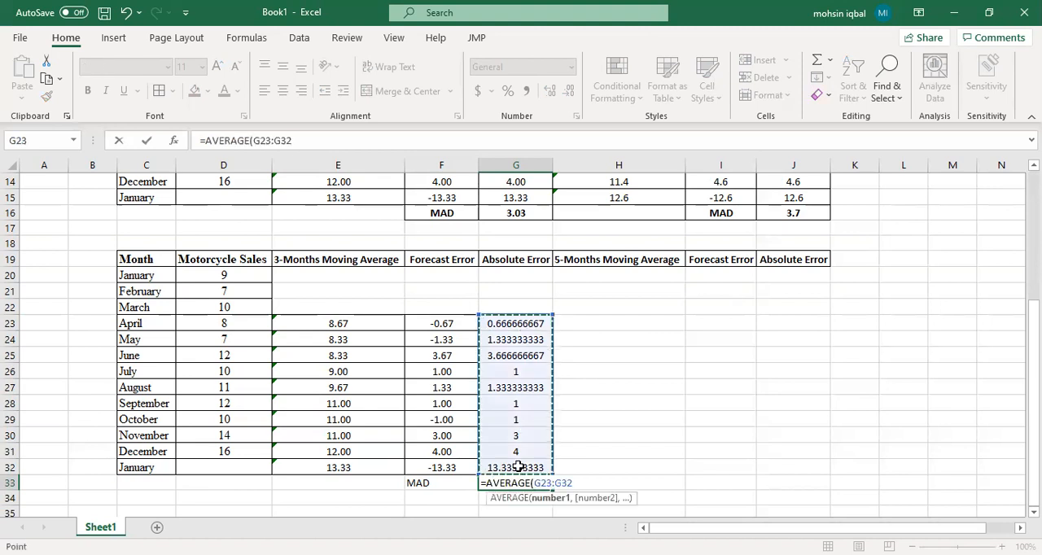
key("Return")
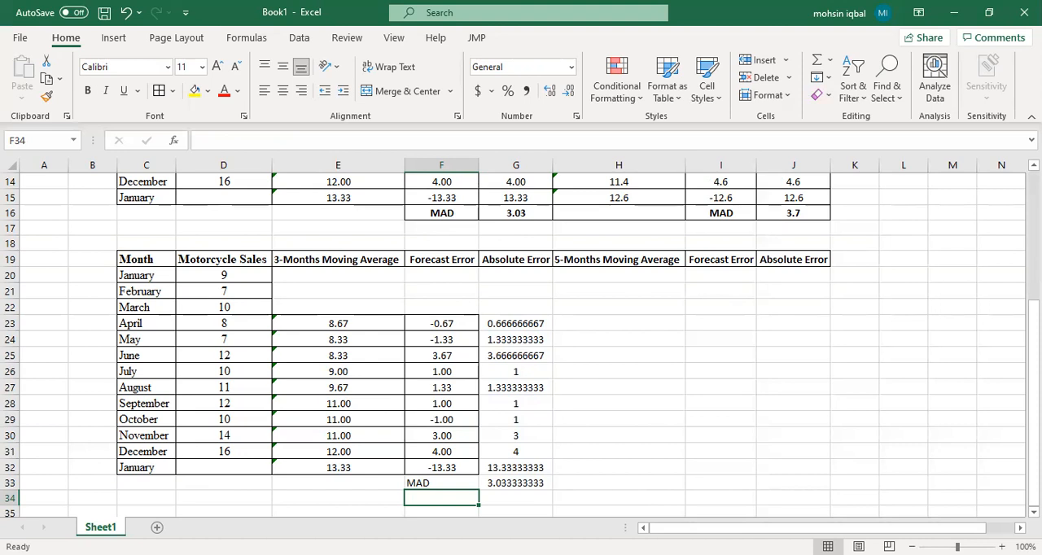
scroll(1033, 342, "up", 5)
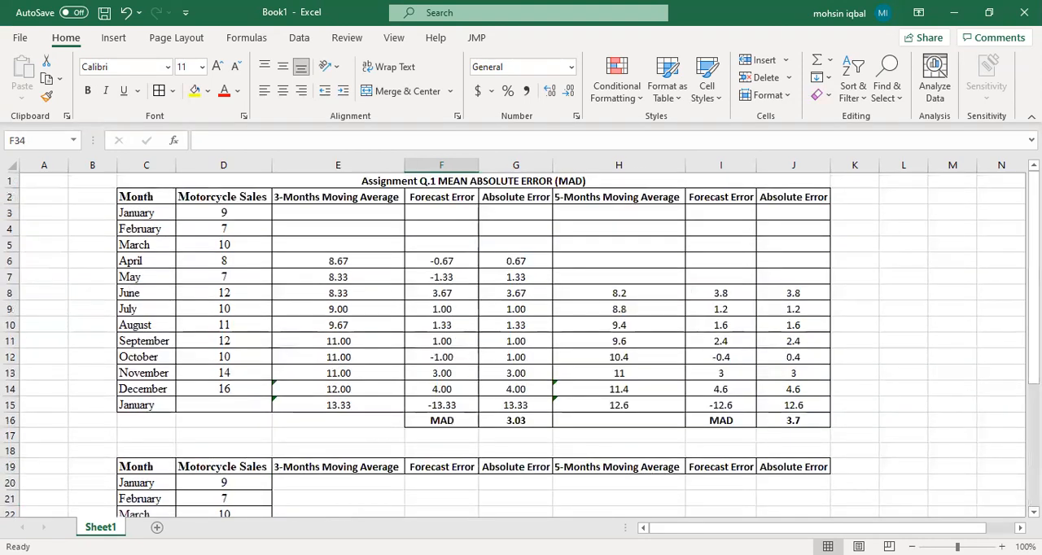
Step: Examine the completed 3-month moving average and error columns in E2:G16, including the MAD formula in G16
left_click_drag(539, 420, 287, 194)
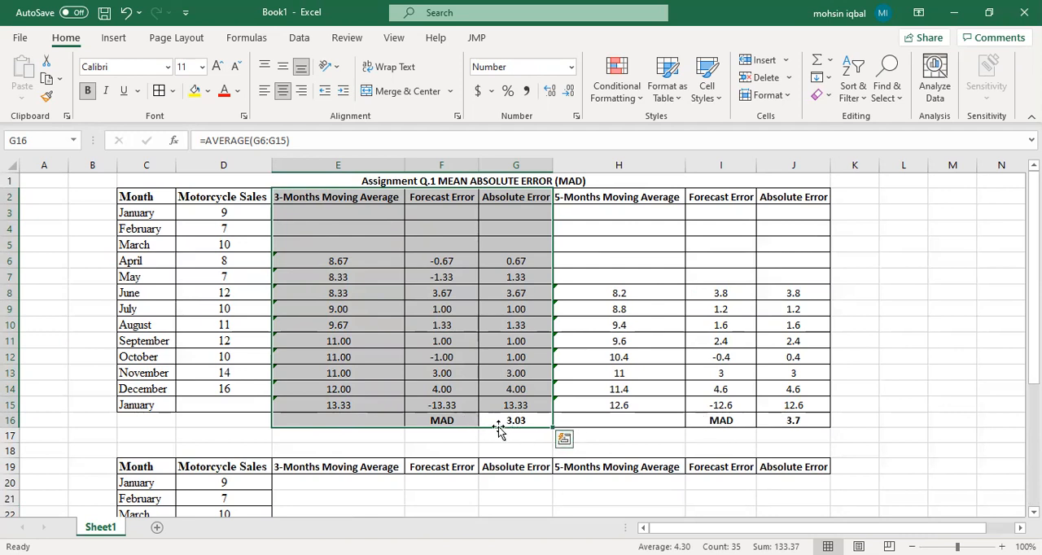
left_click(518, 421)
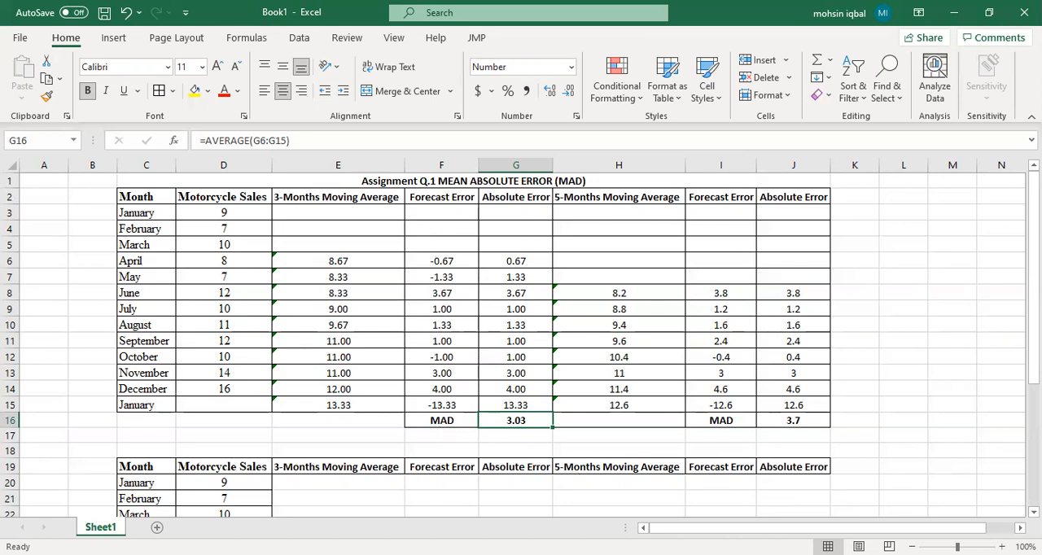
Step: Switch to the Assignment 1 document in Word and review the moving average solutions, MAD calculation steps, conclusion and selection criteria
key("alt+Tab")
left_click_drag(1035, 159, 1036, 197)
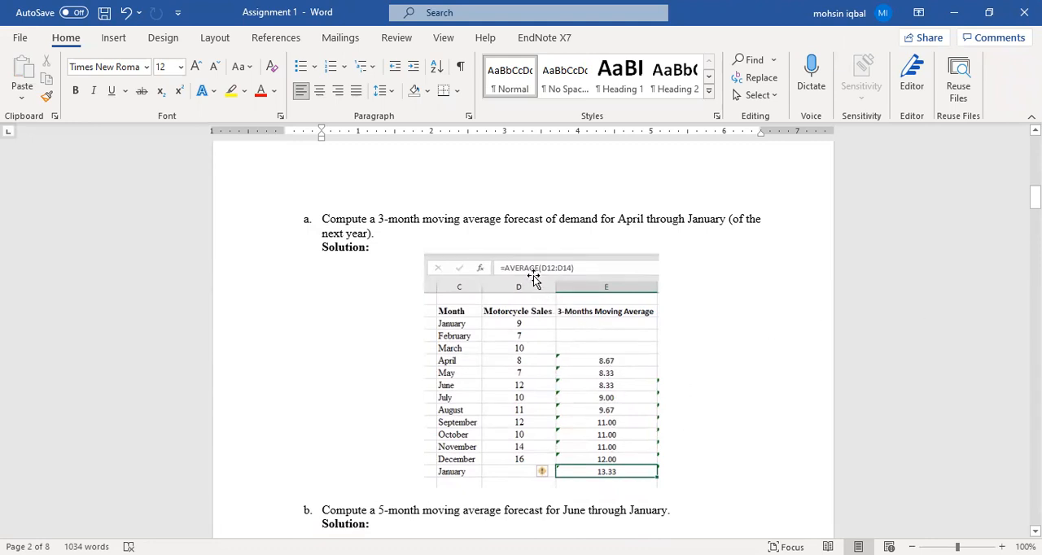
left_click_drag(1036, 197, 1035, 216)
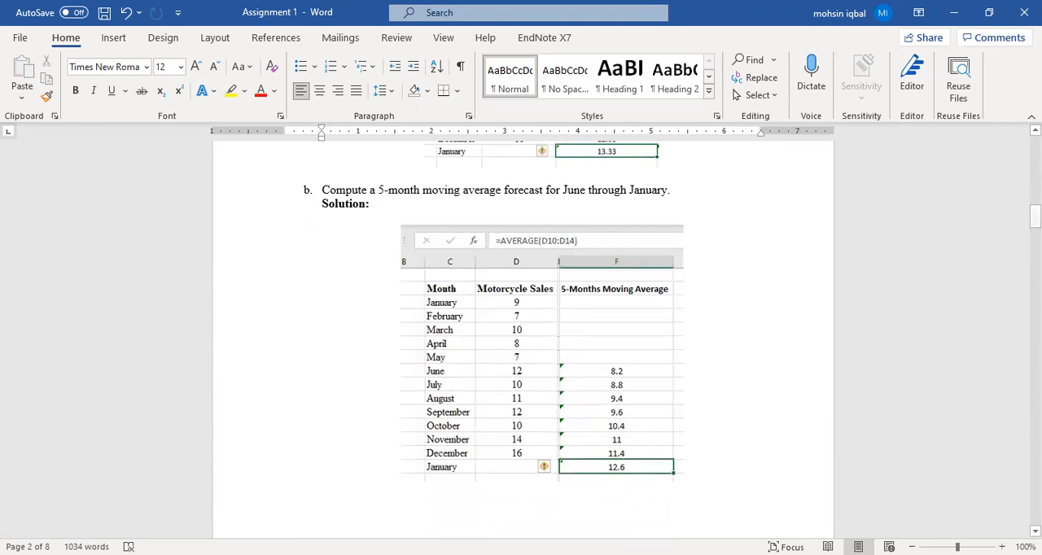
left_click_drag(1036, 216, 1036, 246)
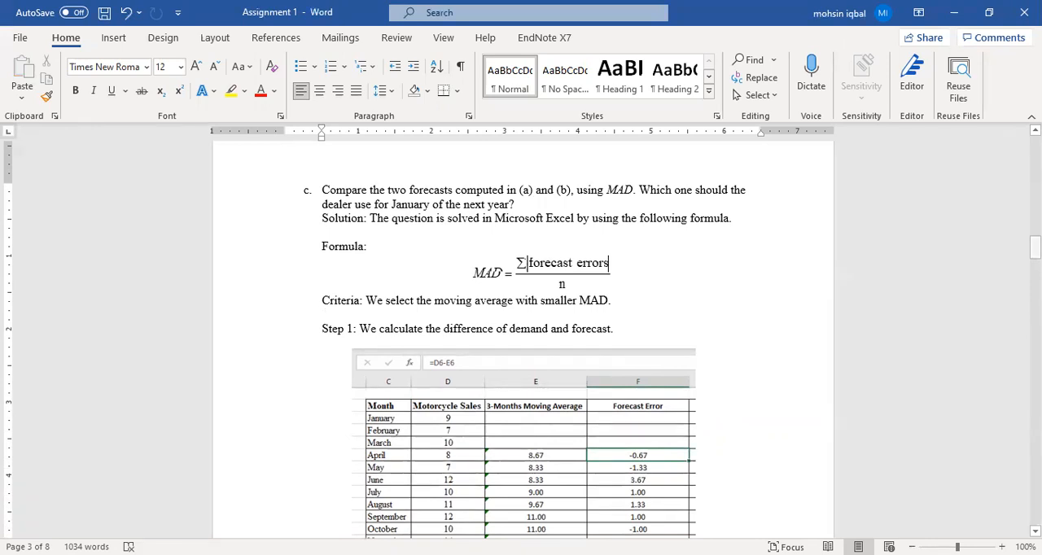
left_click_drag(1035, 247, 1035, 295)
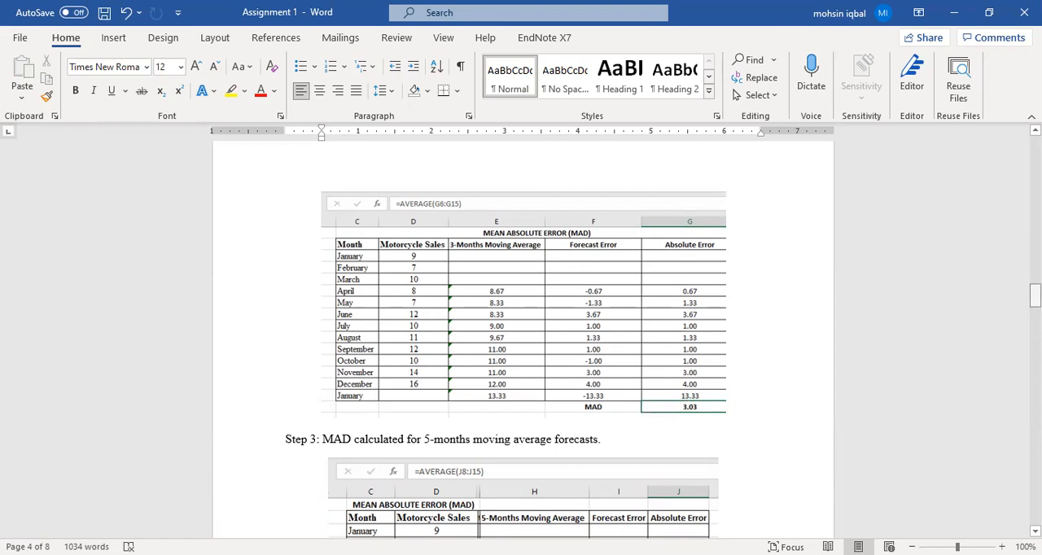
left_click_drag(1035, 295, 1034, 312)
scroll(586, 472, "down", 1)
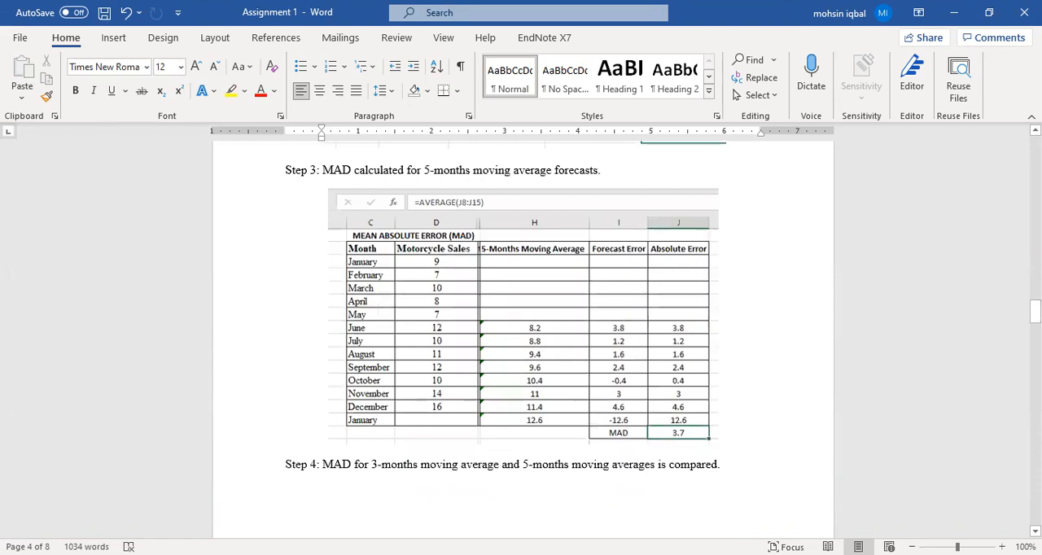
left_click_drag(1035, 312, 1035, 344)
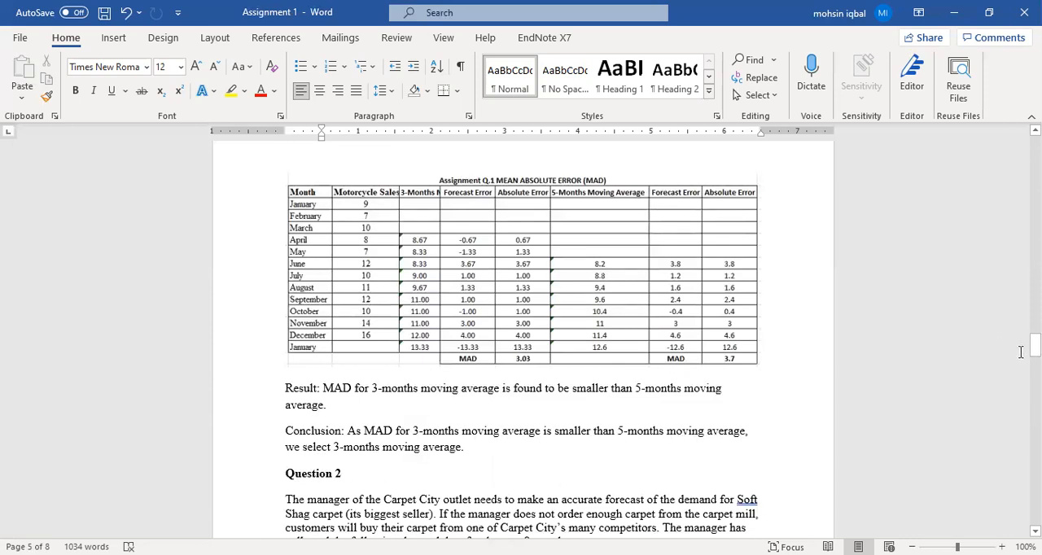
left_click_drag(1035, 346, 995, 242)
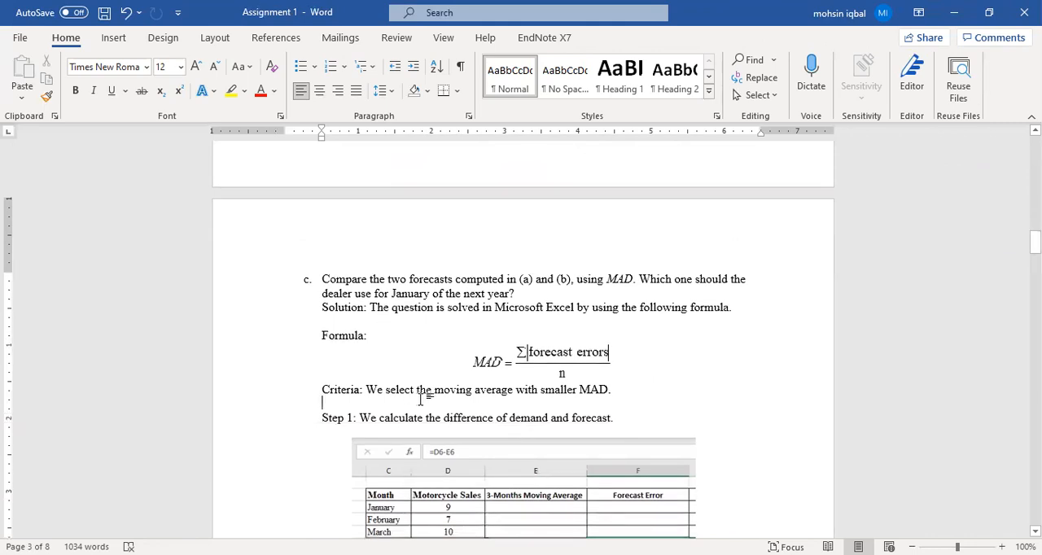